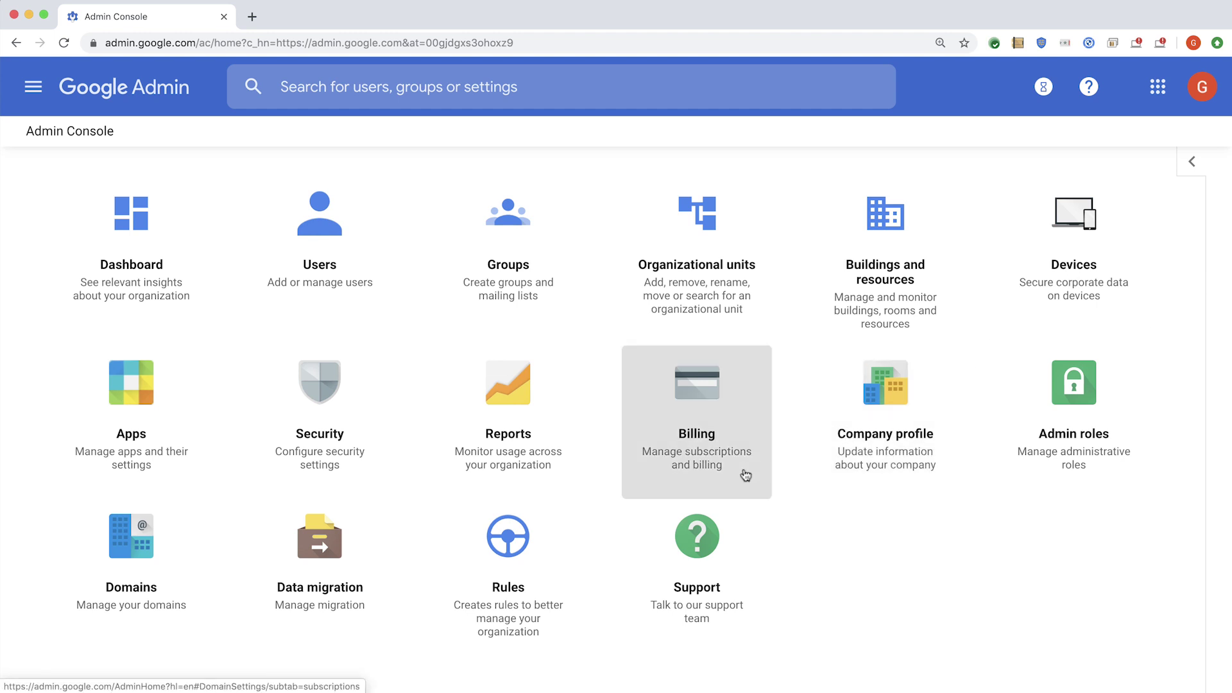
Step: Open Context-Aware Access (Beta) under Security and expand its access levels list
left_click(333, 419)
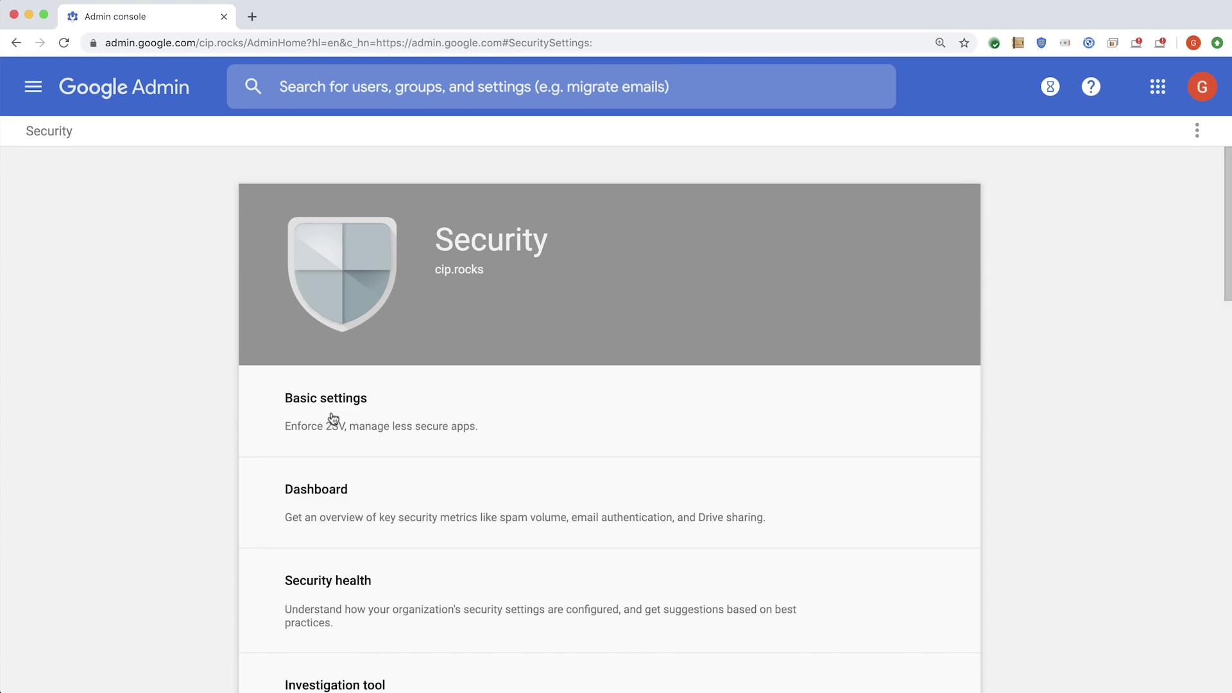
scroll(333, 419, "down", 6)
scroll(333, 418, "down", 10)
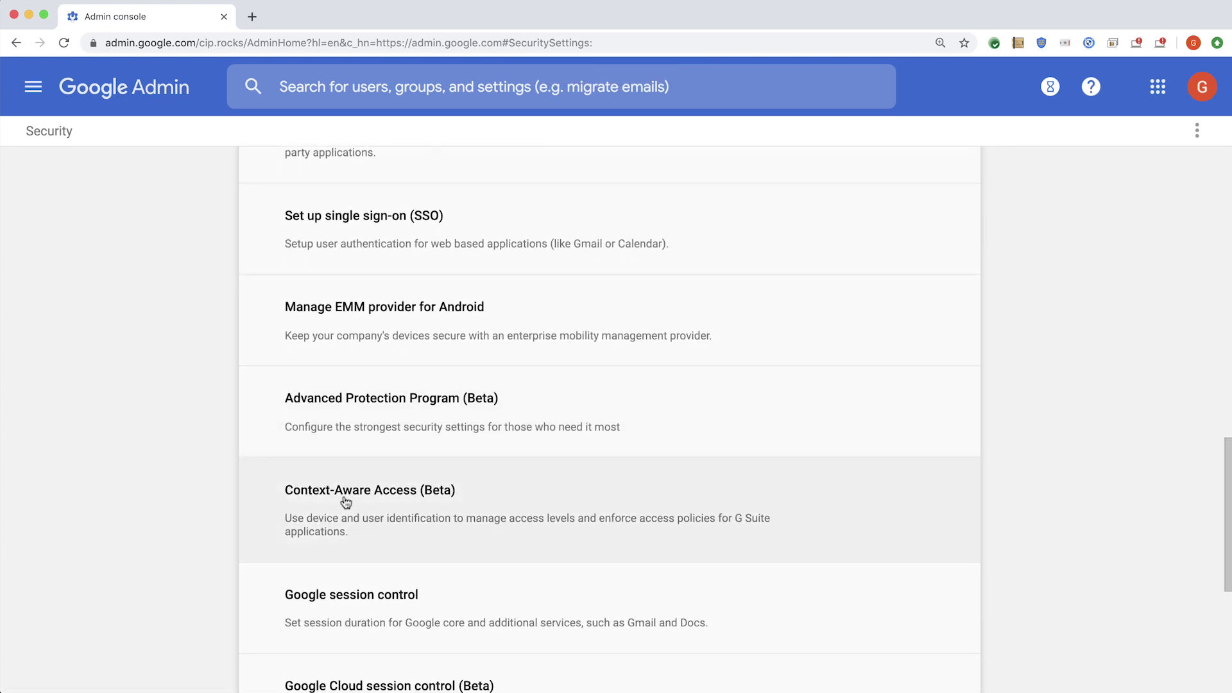
left_click(345, 502)
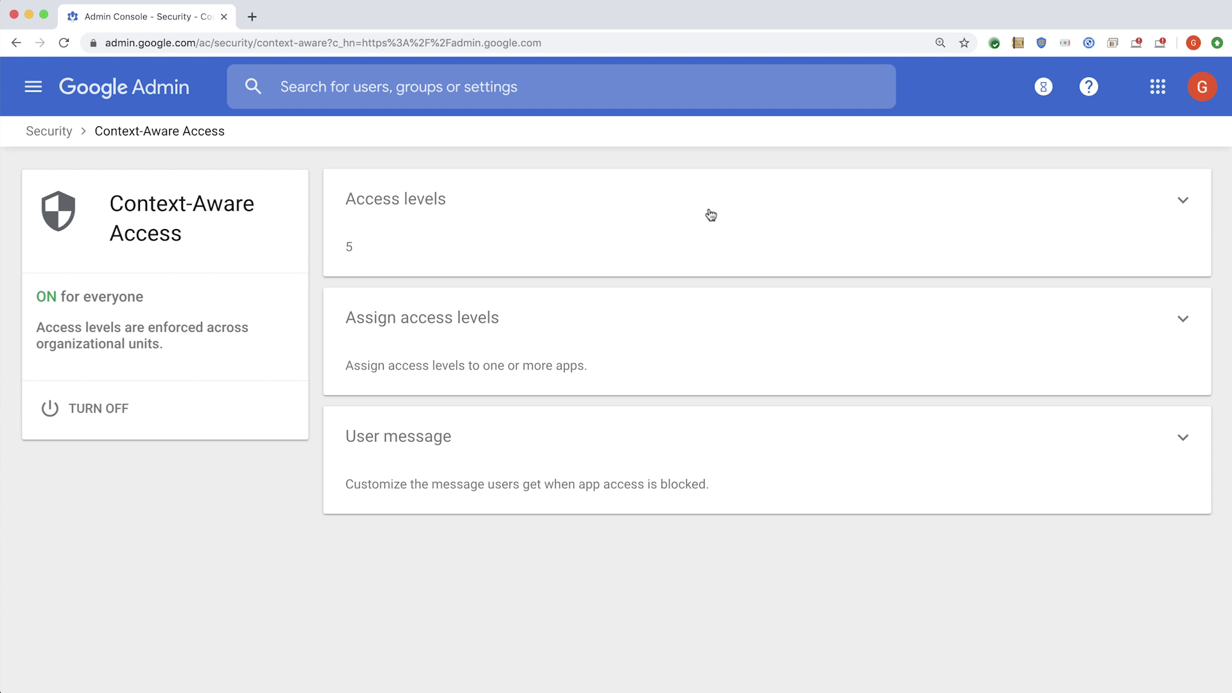
left_click(1186, 202)
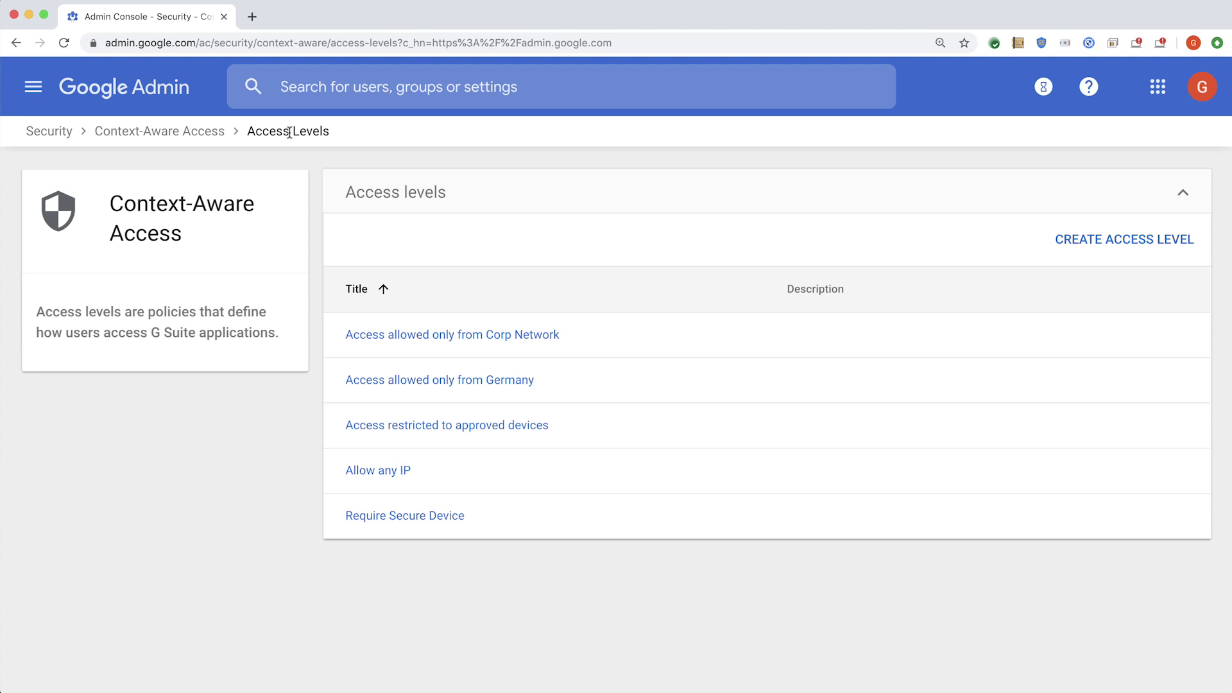
Step: Review the Corp Network and Germany access levels' conditions, then open Require Secure Device
left_click(446, 334)
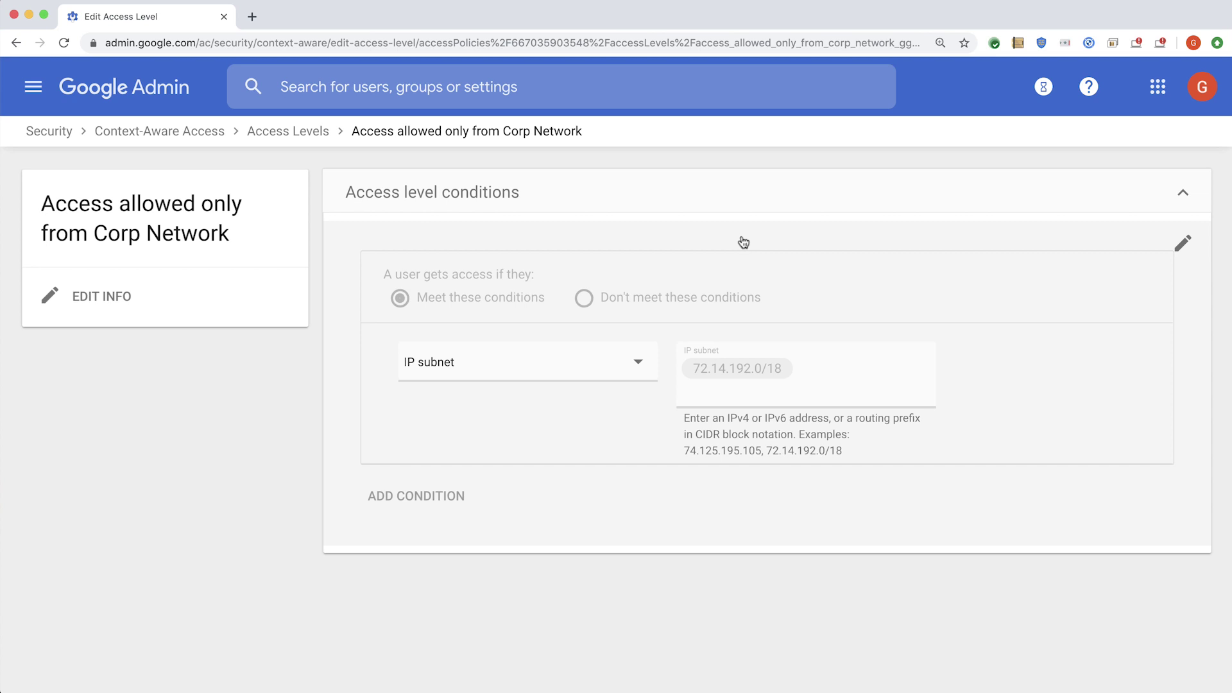
left_click(1181, 194)
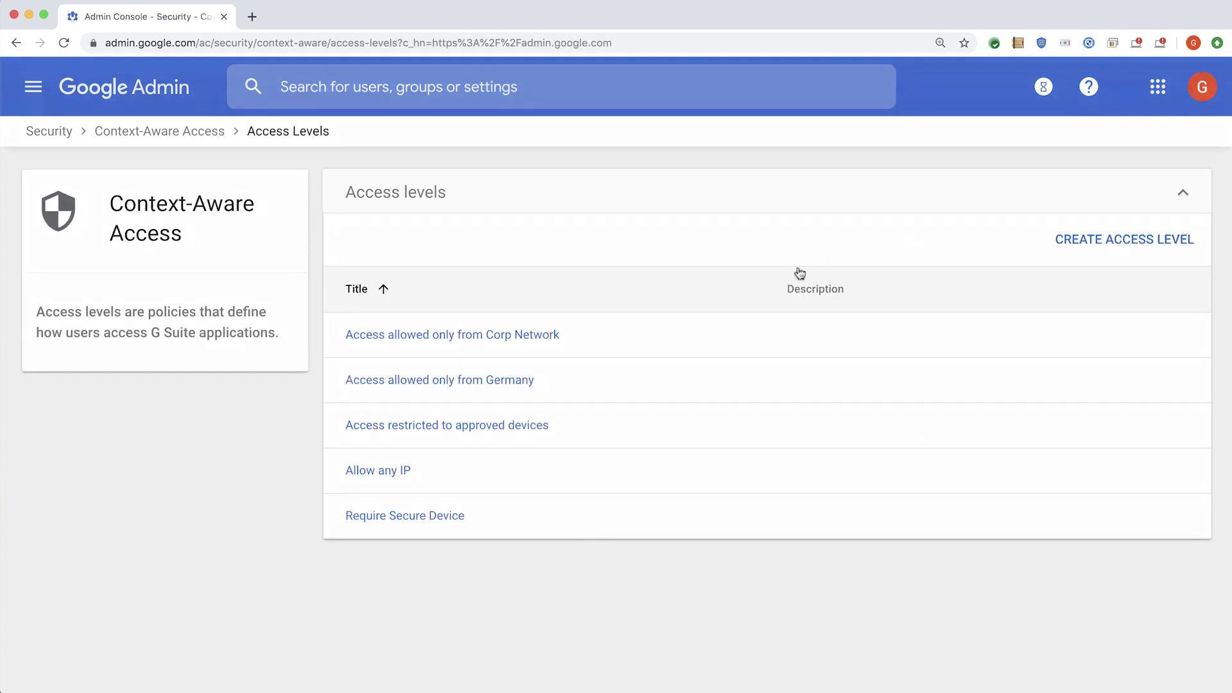
left_click(522, 381)
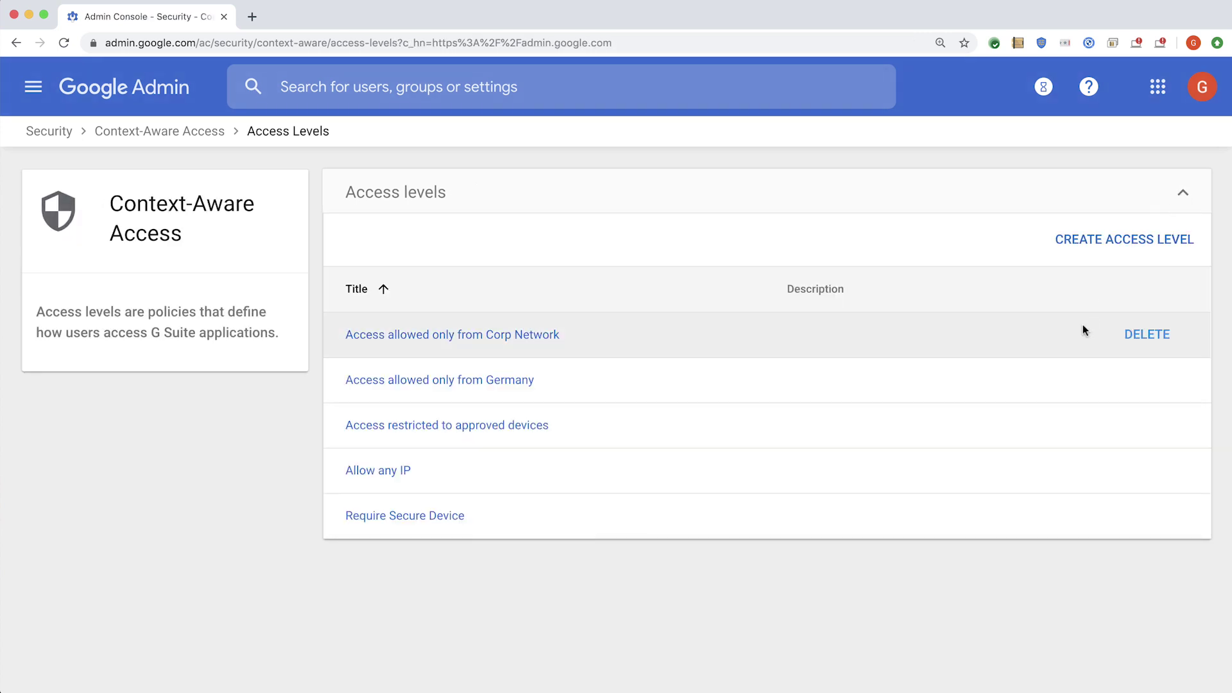
left_click(518, 519)
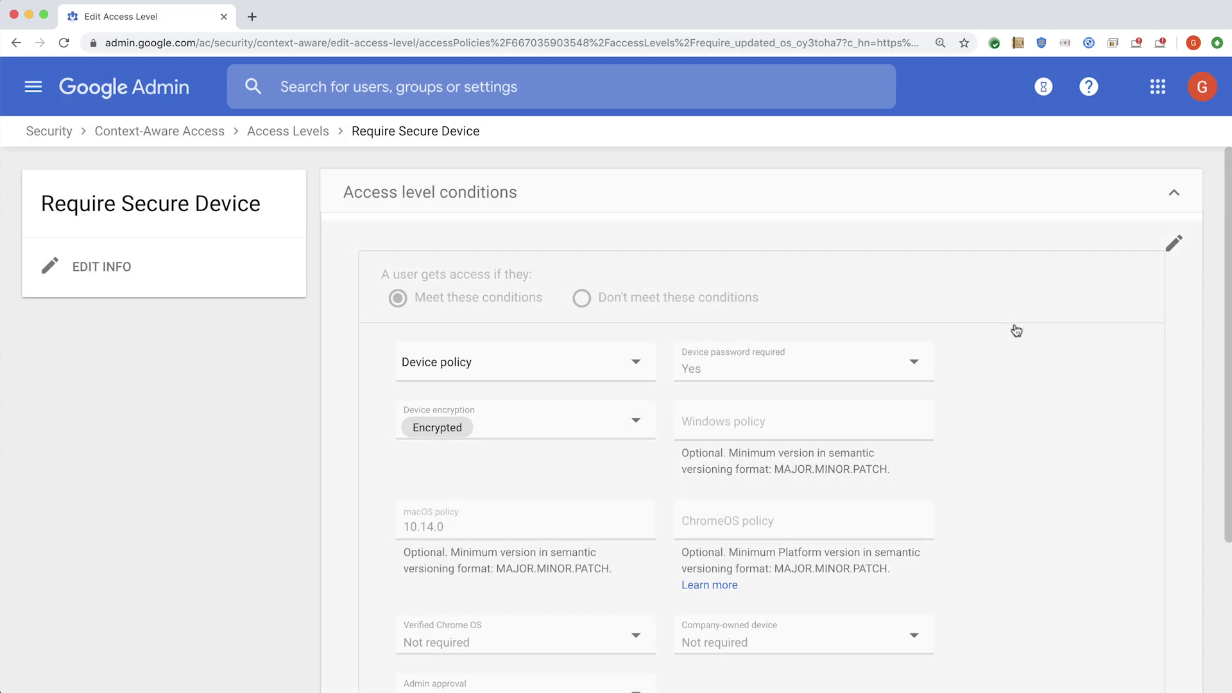
scroll(1017, 330, "down", 3)
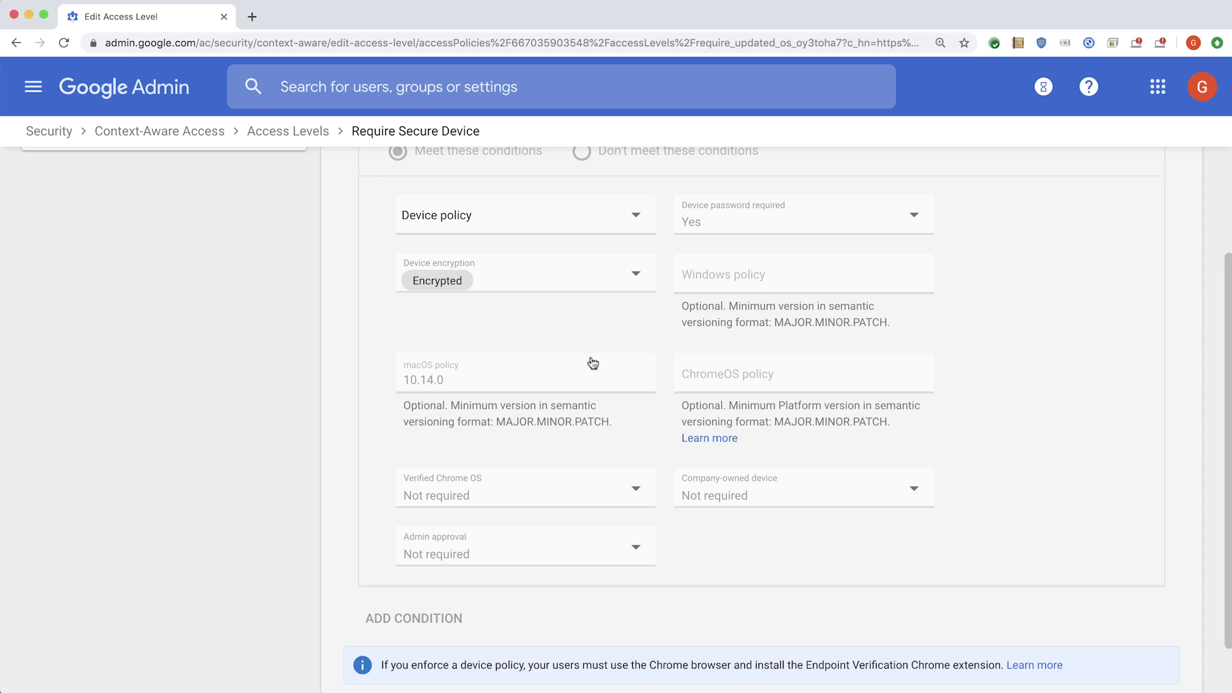
scroll(622, 375, "down", 2)
scroll(622, 374, "up", 4)
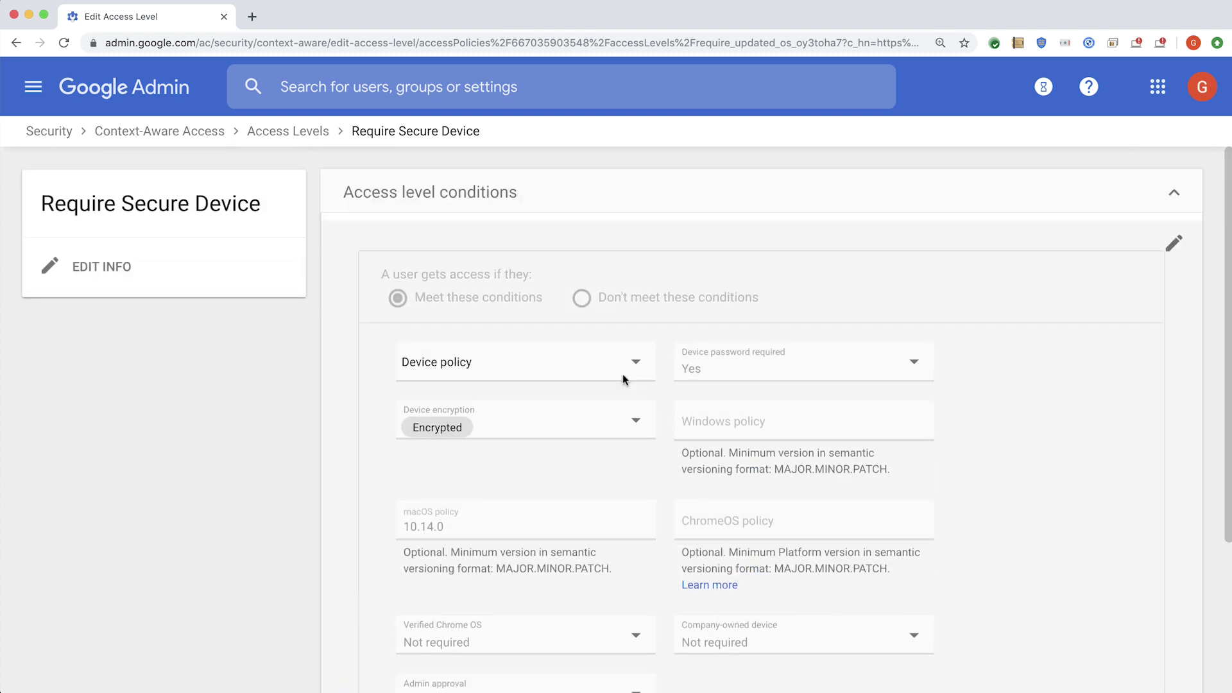
left_click(1178, 194)
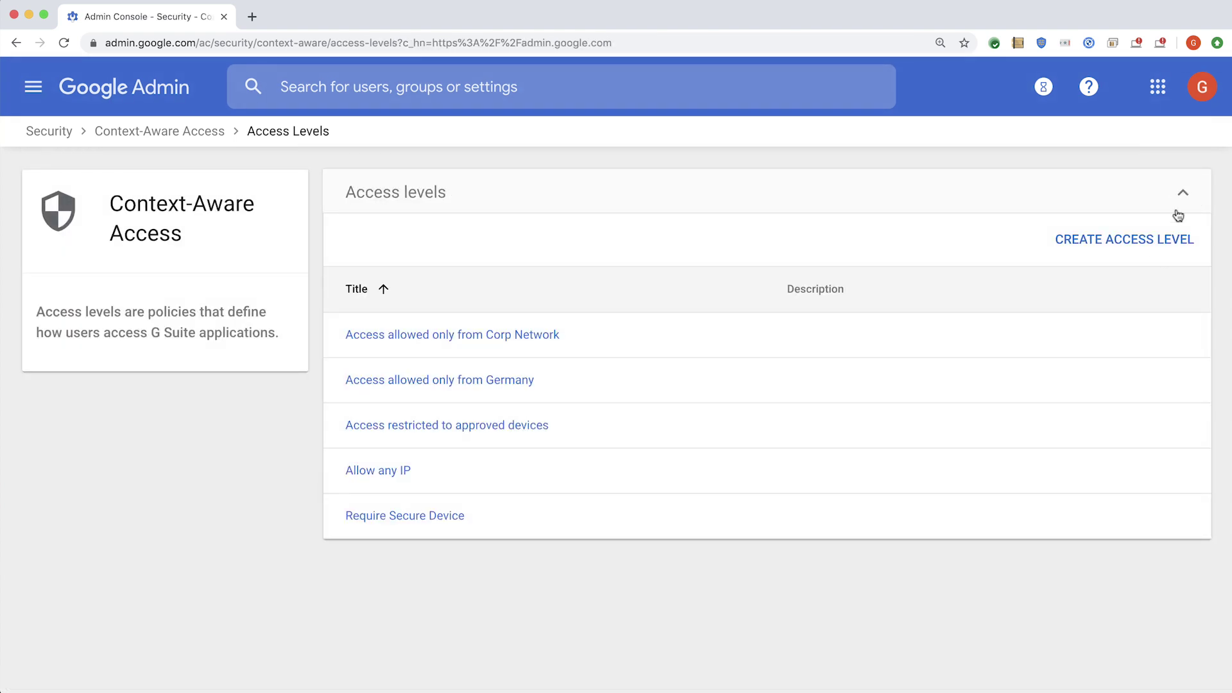
Step: Confirm the Analyst OU's Drive and Docs assignment uses Require Secure Device, leaving it unchanged
left_click(1190, 202)
left_click(1183, 319)
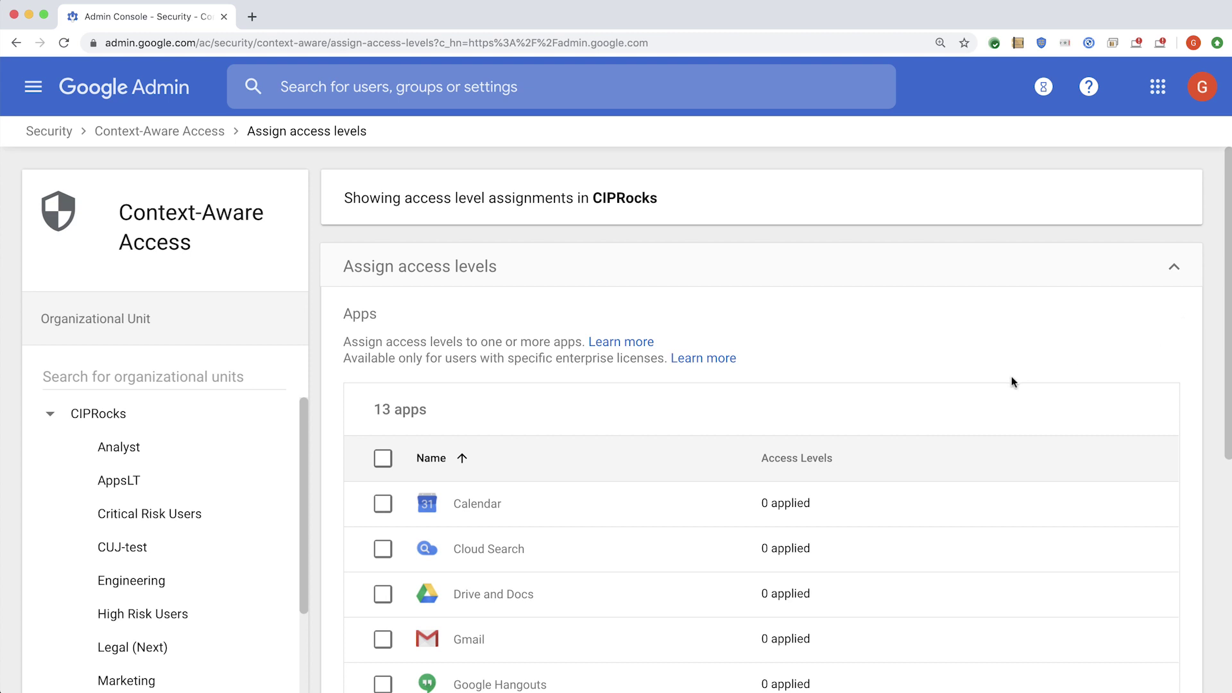
scroll(1009, 381, "down", 2)
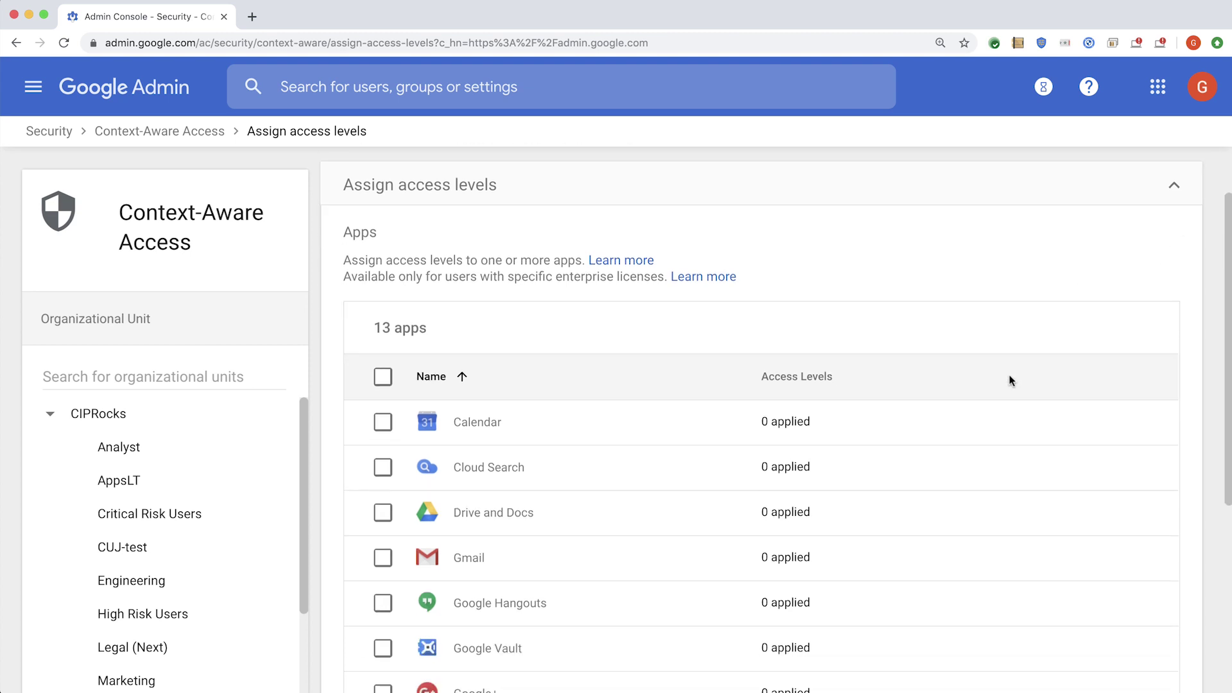
left_click(128, 453)
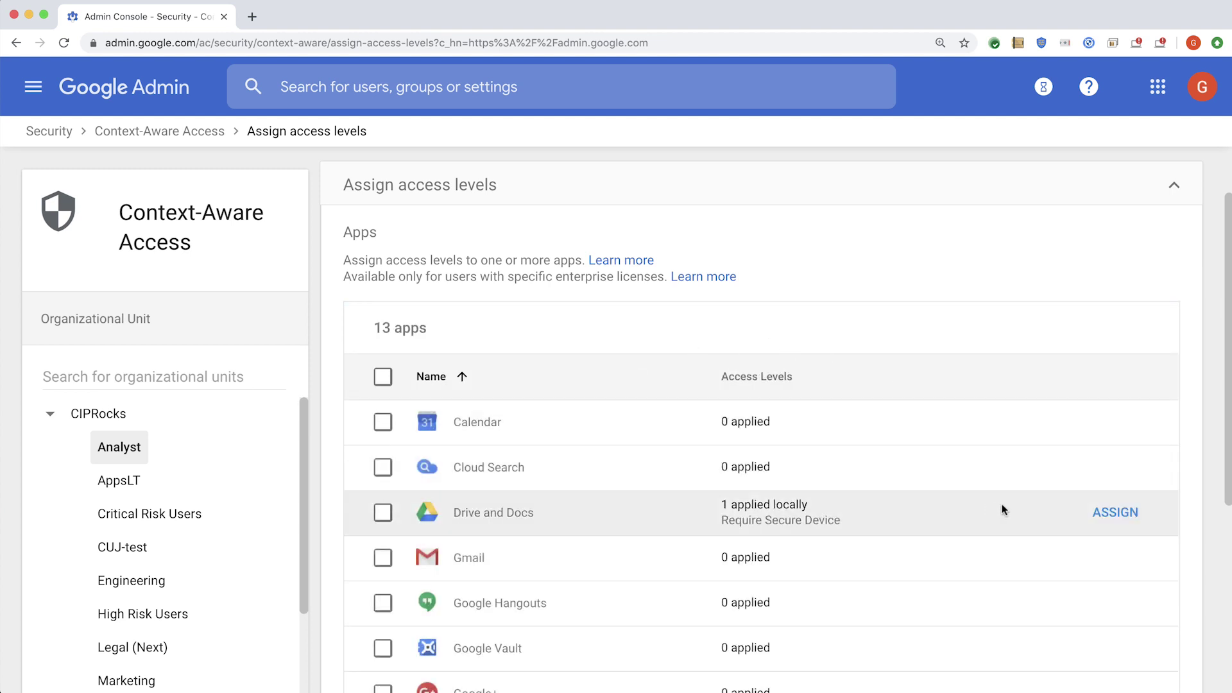
left_click(1116, 517)
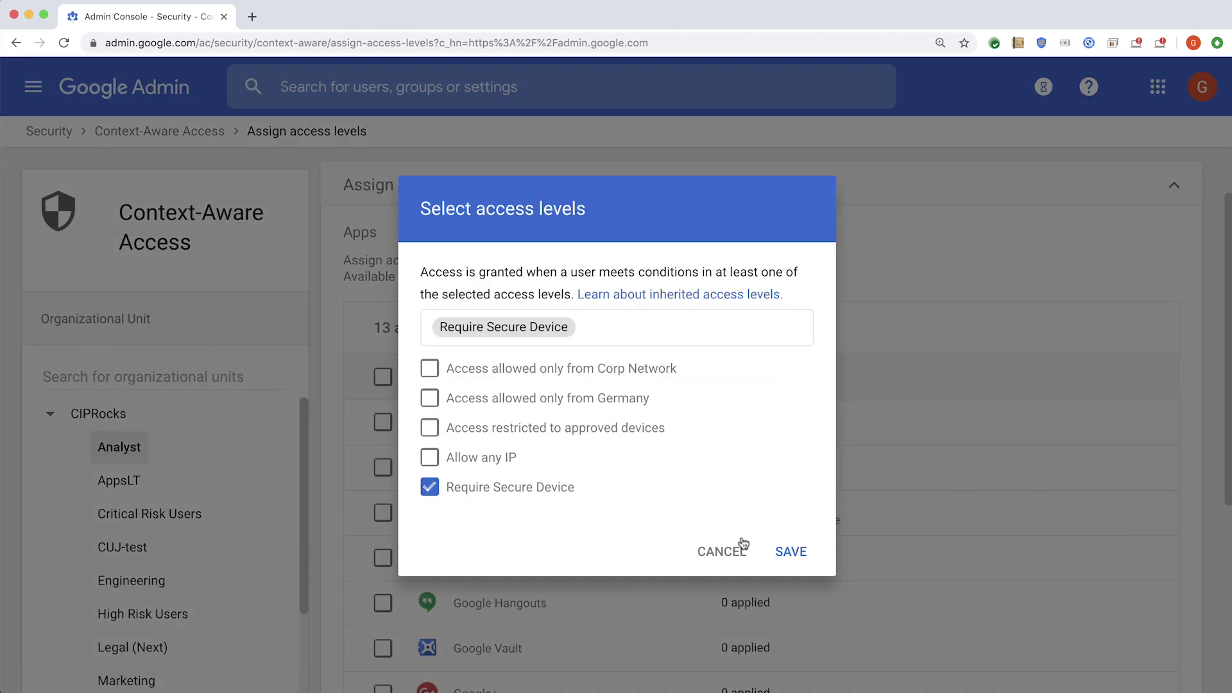
left_click(723, 551)
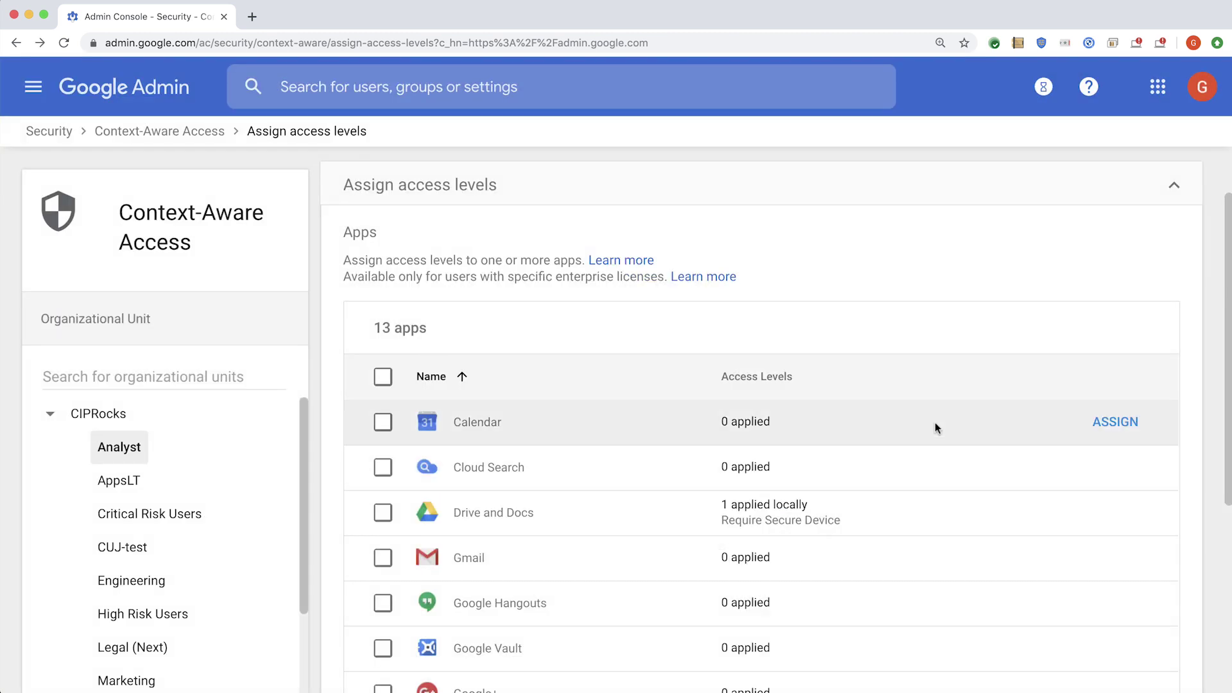
left_click(1174, 188)
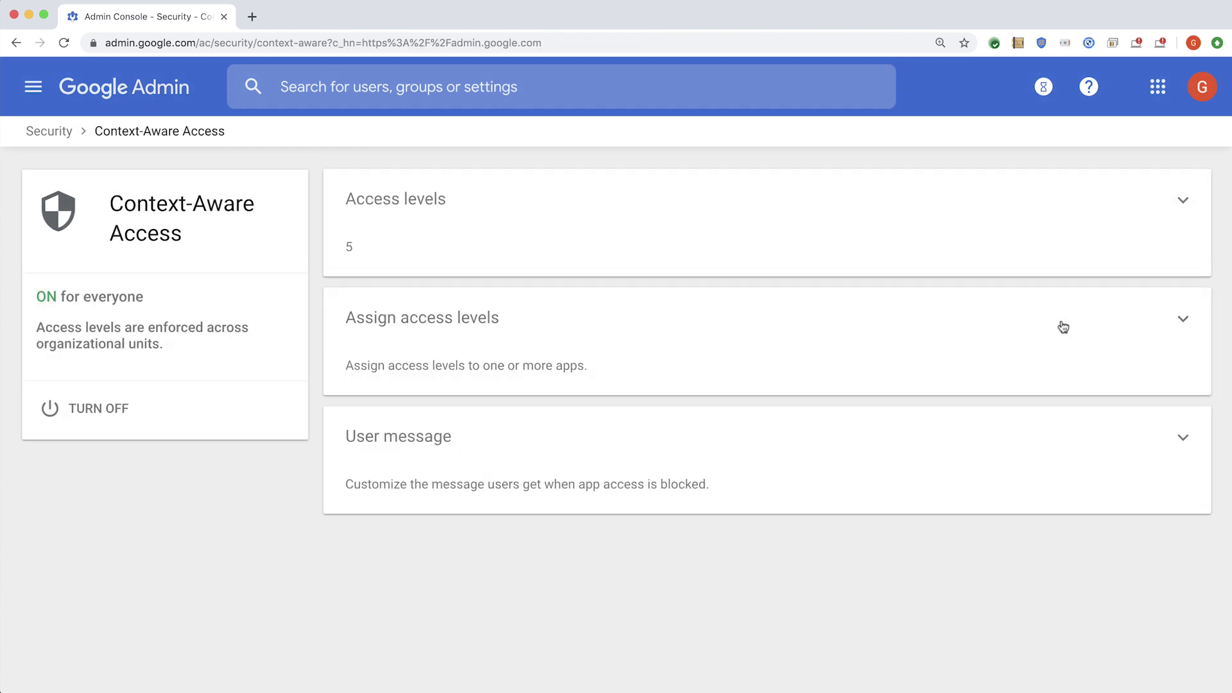
Step: View the Analyst OU's overridden blocked-access user message, then return to the Context-Aware Access overview
left_click(1185, 439)
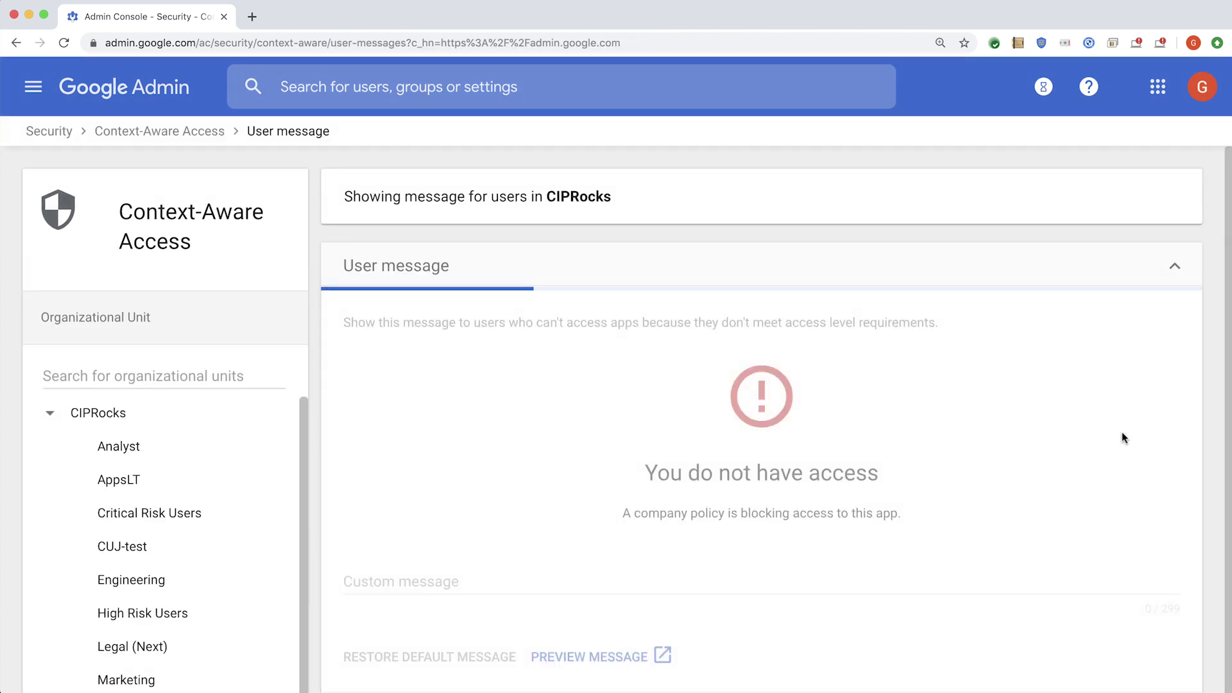
scroll(1046, 444, "down", 2)
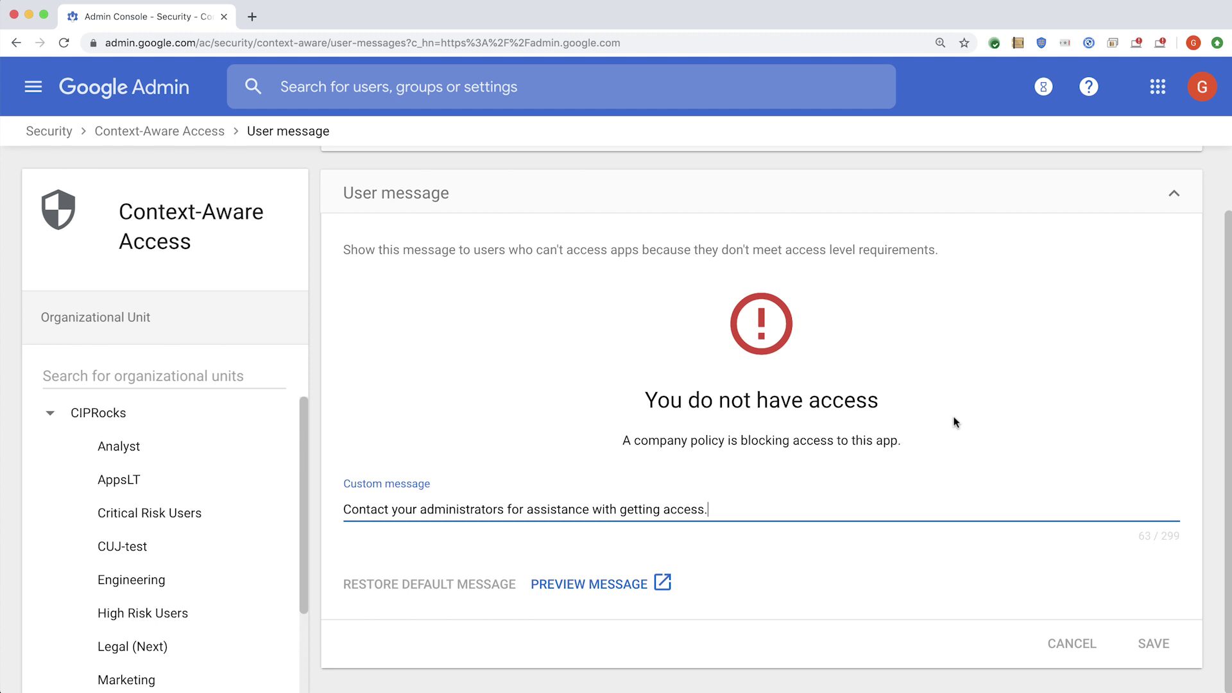
left_click(119, 449)
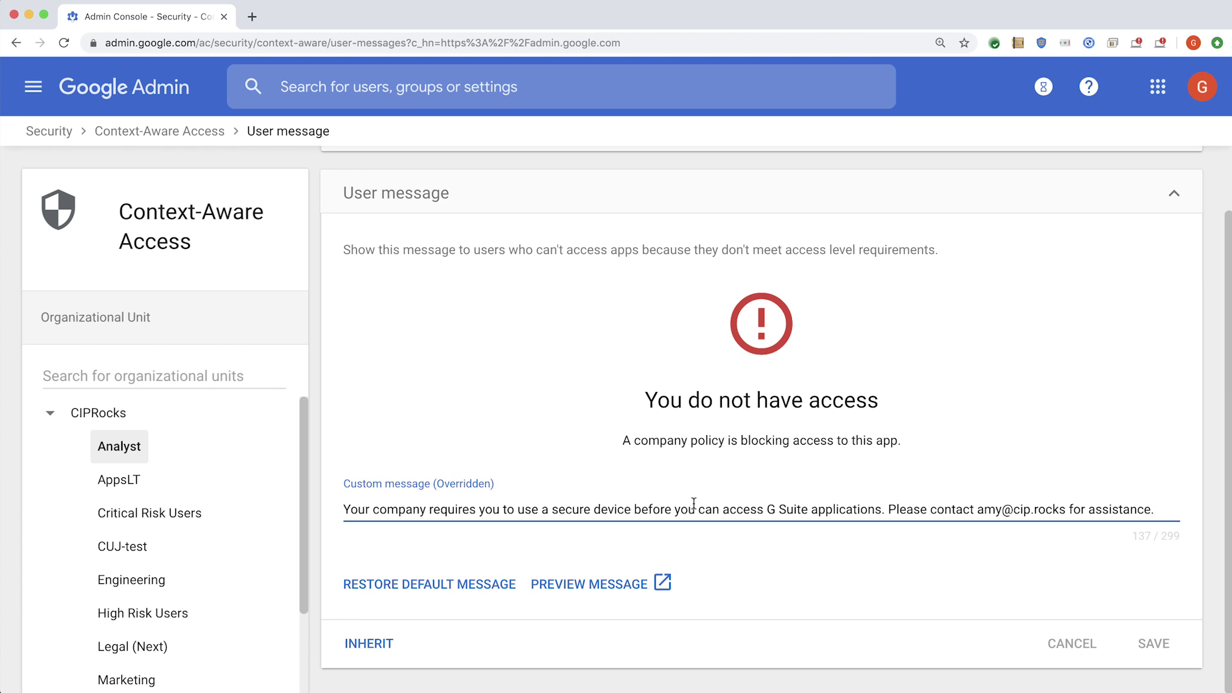
left_click(191, 132)
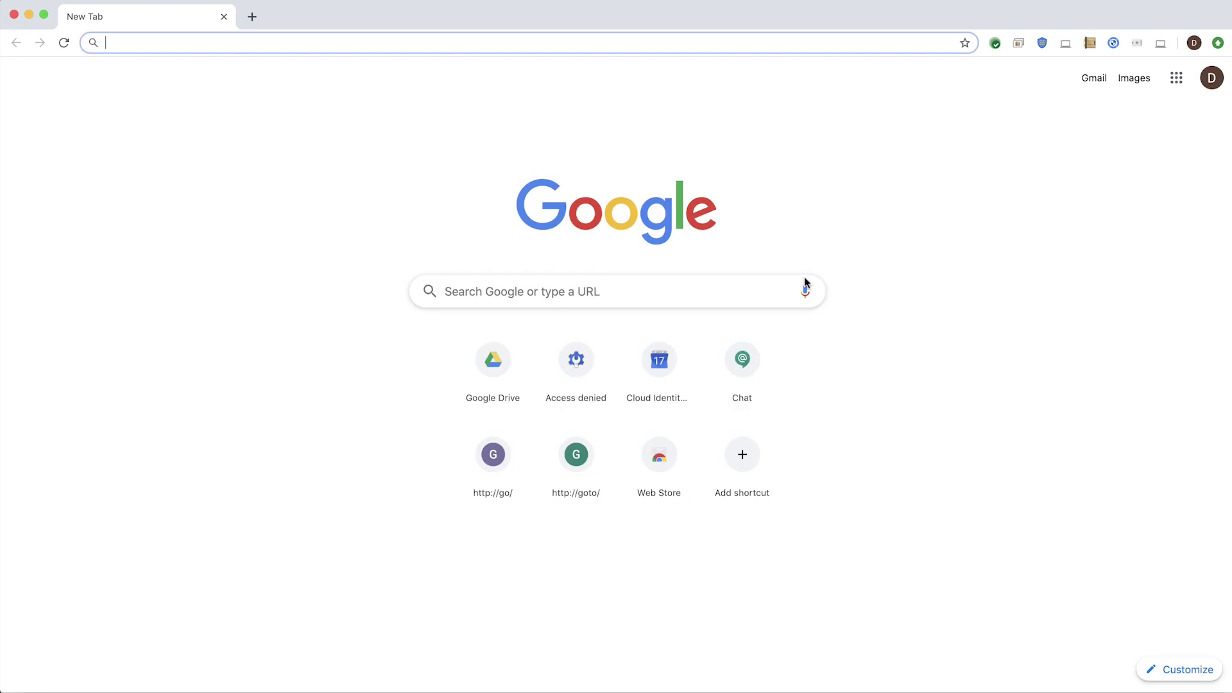
left_click(29, 2)
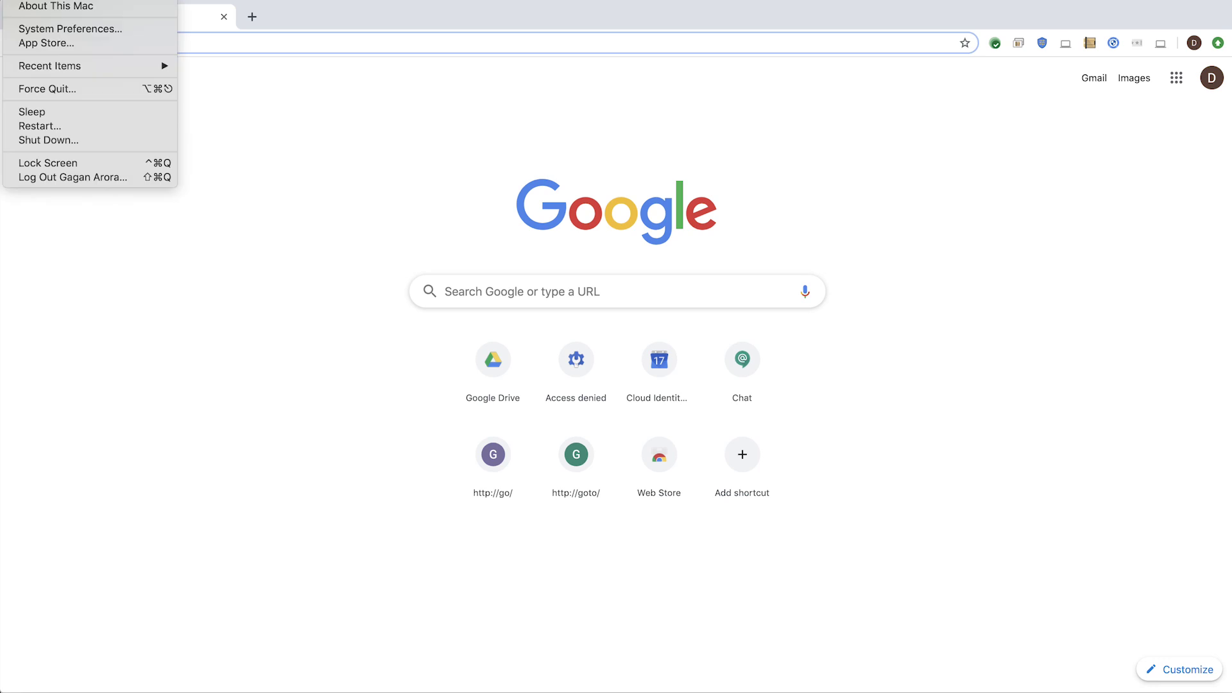
left_click(36, 6)
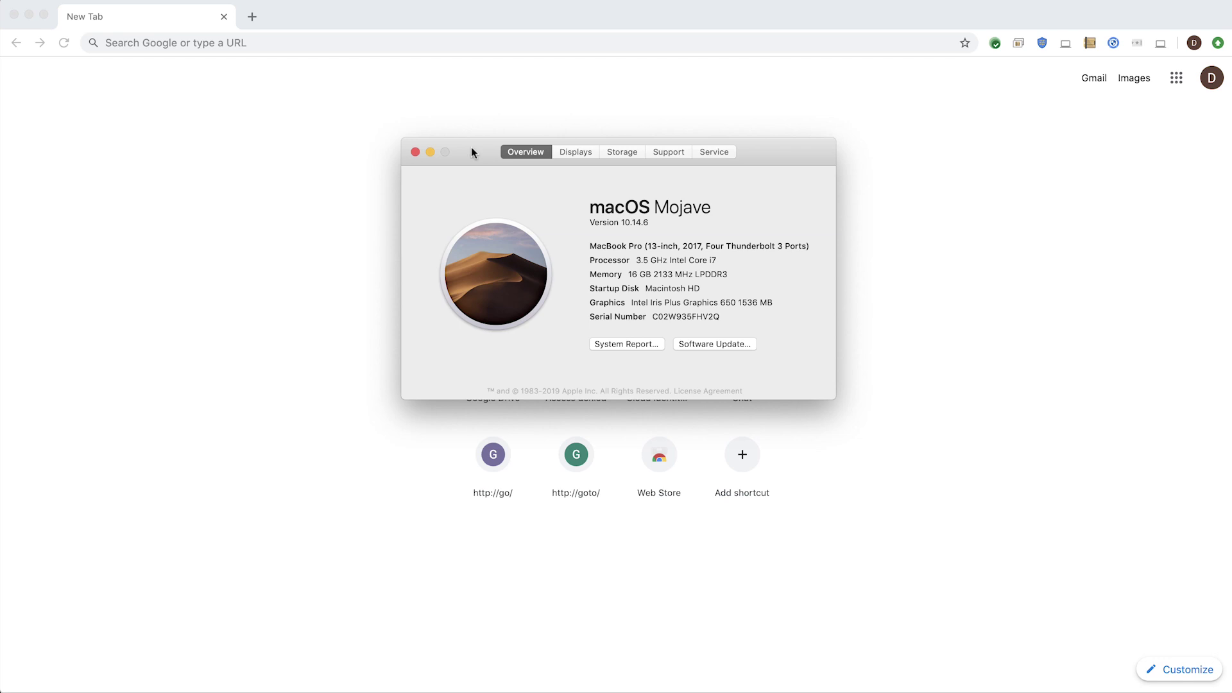
left_click(415, 152)
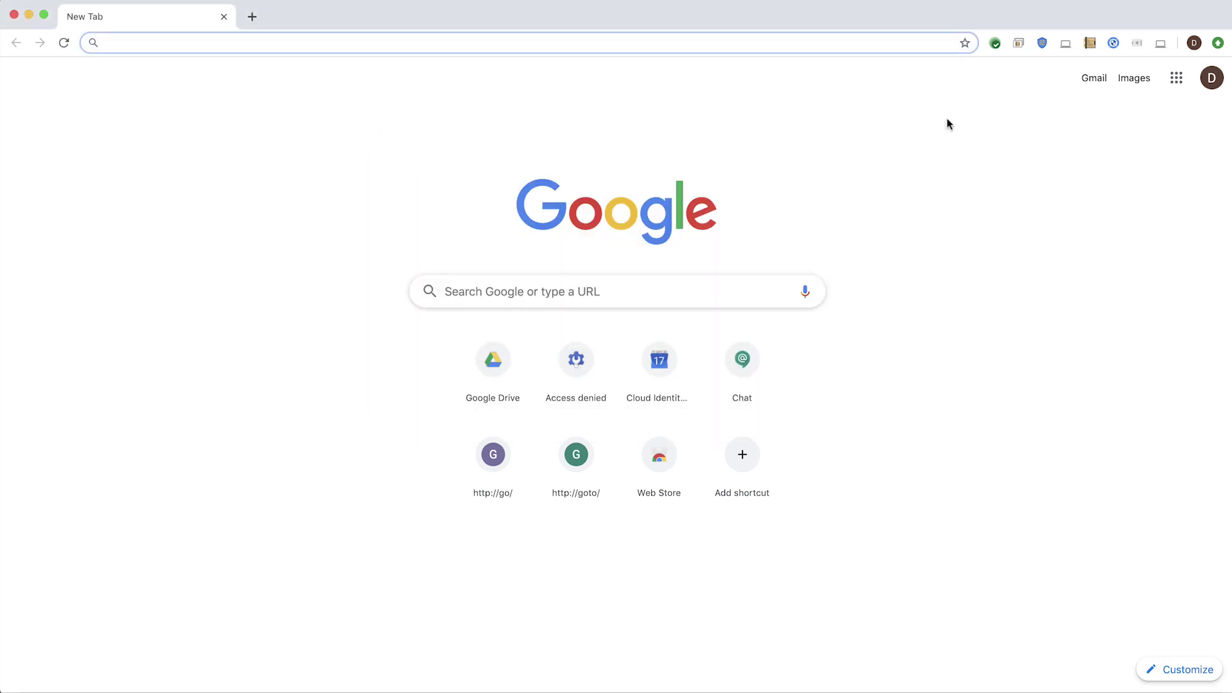
left_click(1177, 78)
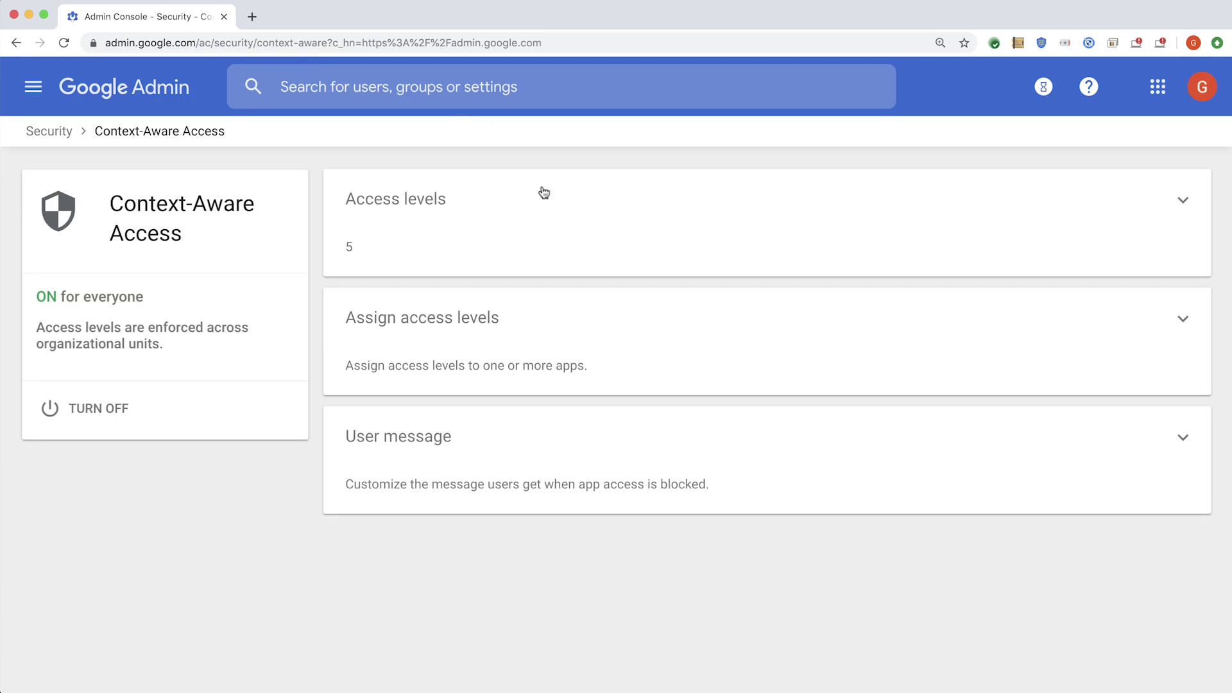
Step: Bring up the Access levels list on the Context-Aware Access page
left_click(544, 192)
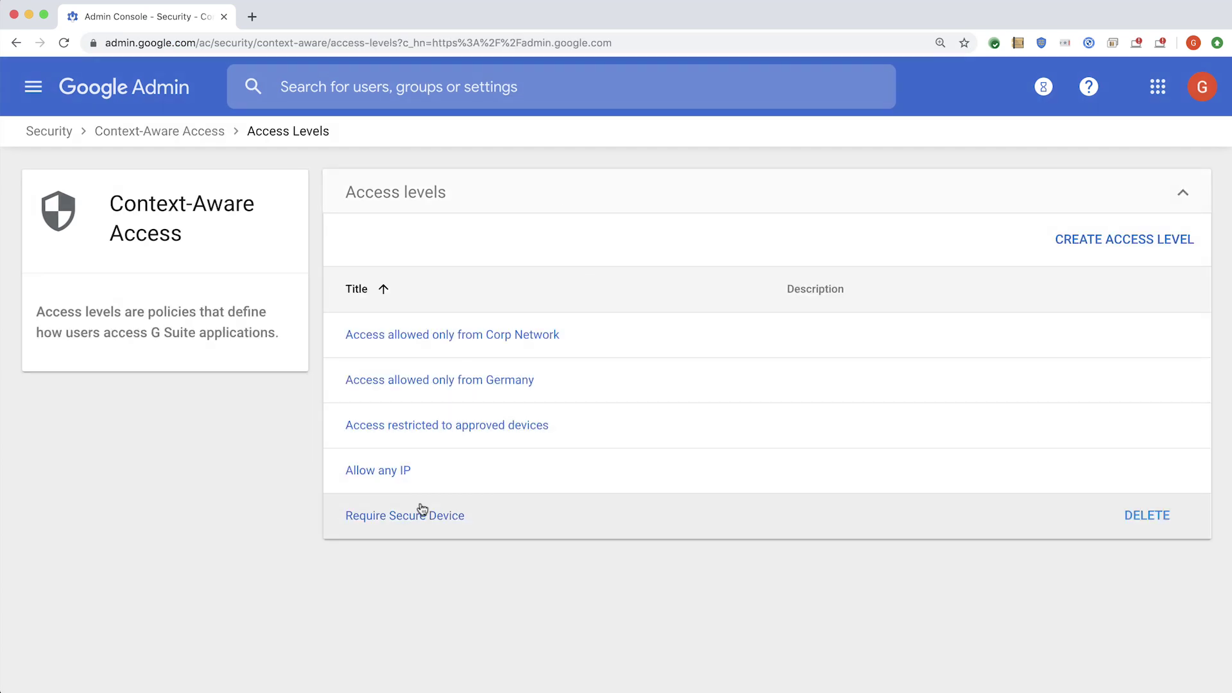
Step: Change Require Secure Device's minimum macOS version to 10.14.8 and save it
left_click(418, 521)
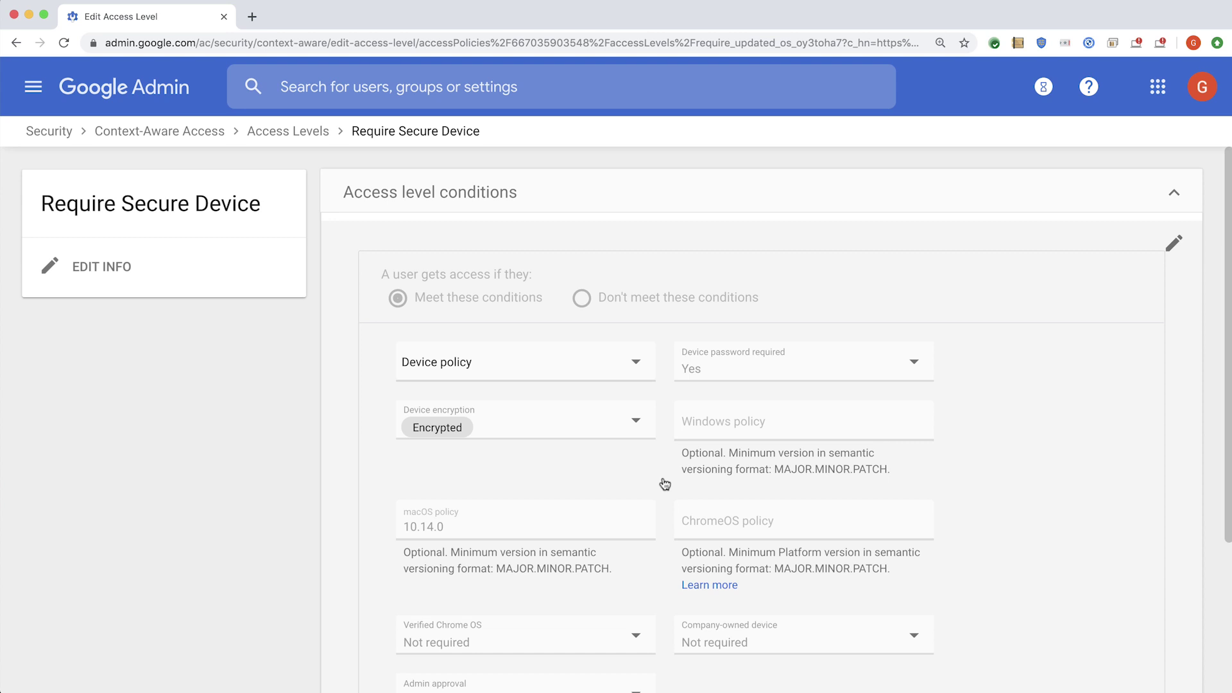
left_click(513, 531)
left_click(473, 533)
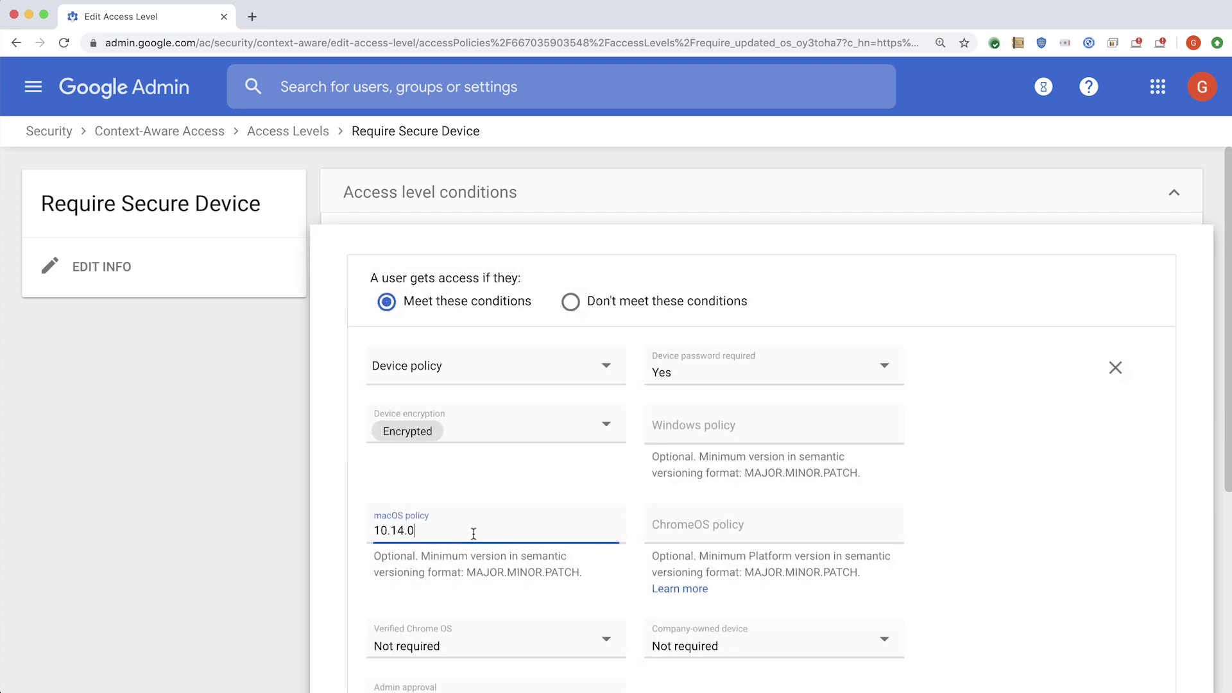
key("BackSpace")
type("8")
scroll(629, 541, "down", 3)
scroll(628, 540, "down", 1)
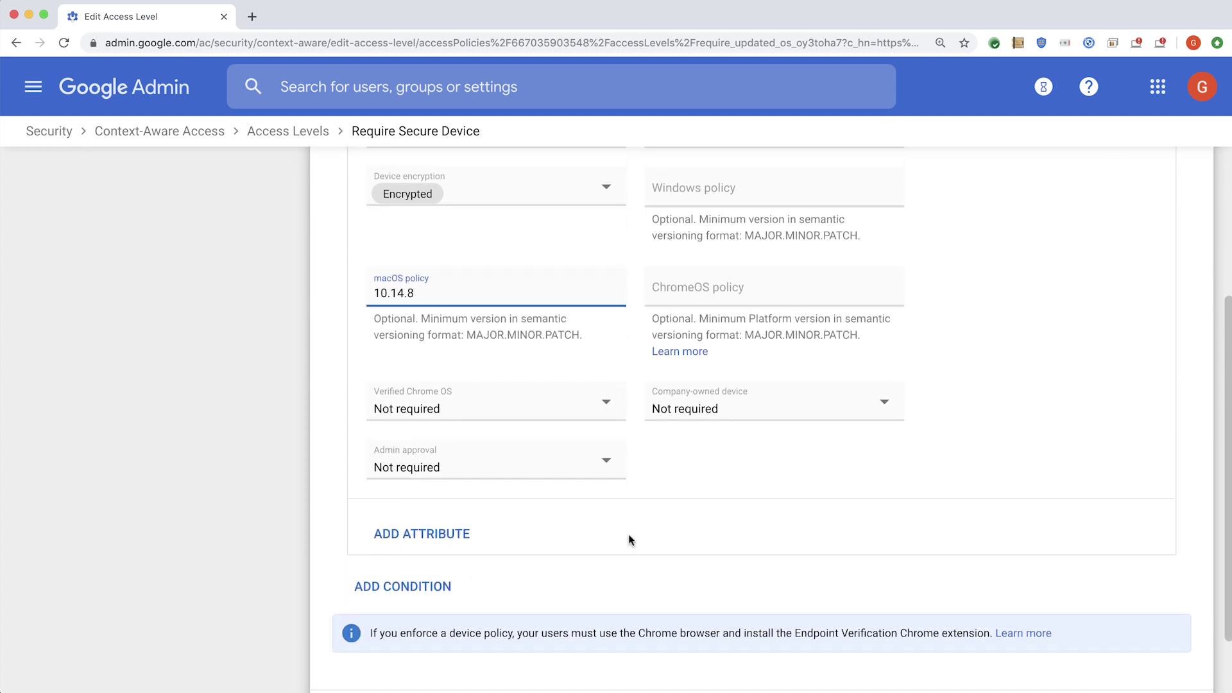
scroll(629, 540, "down", 2)
left_click(1173, 645)
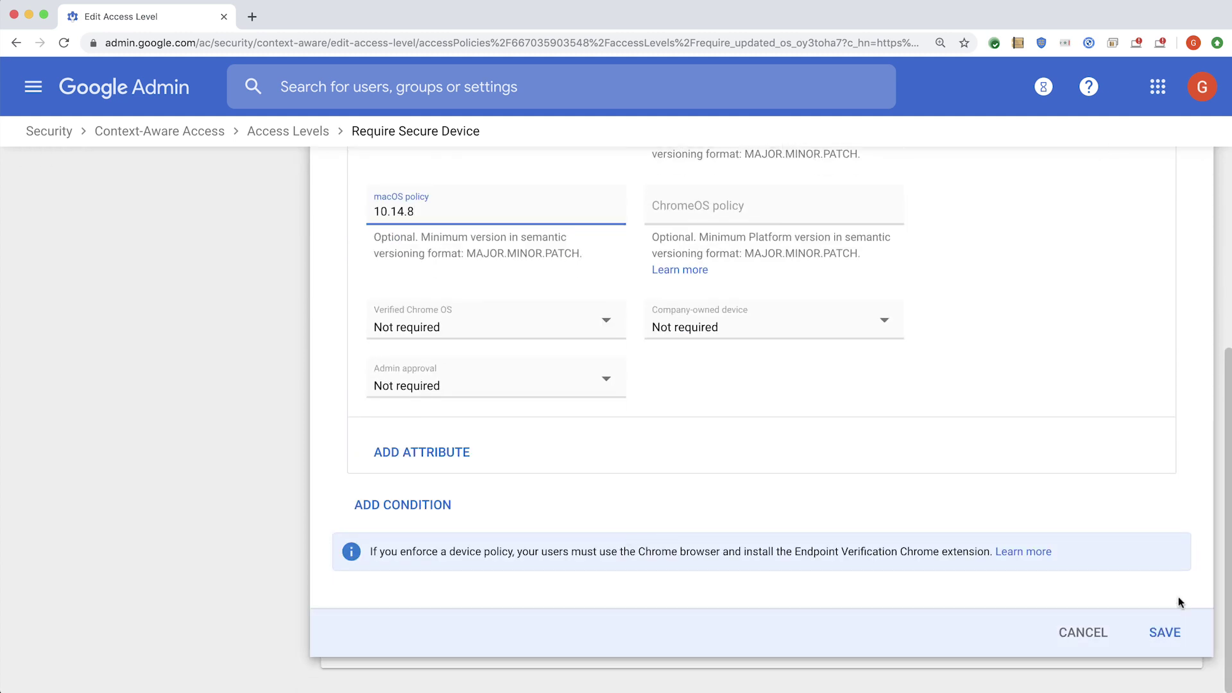
left_click(1167, 629)
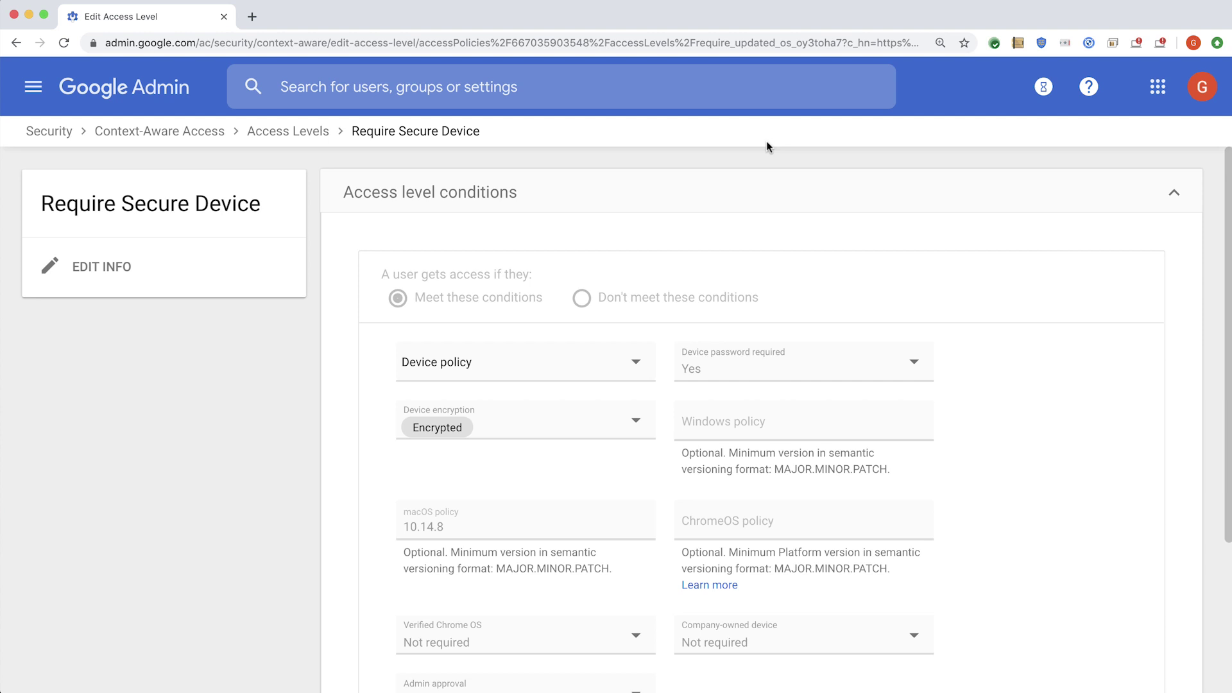
key("super+grave")
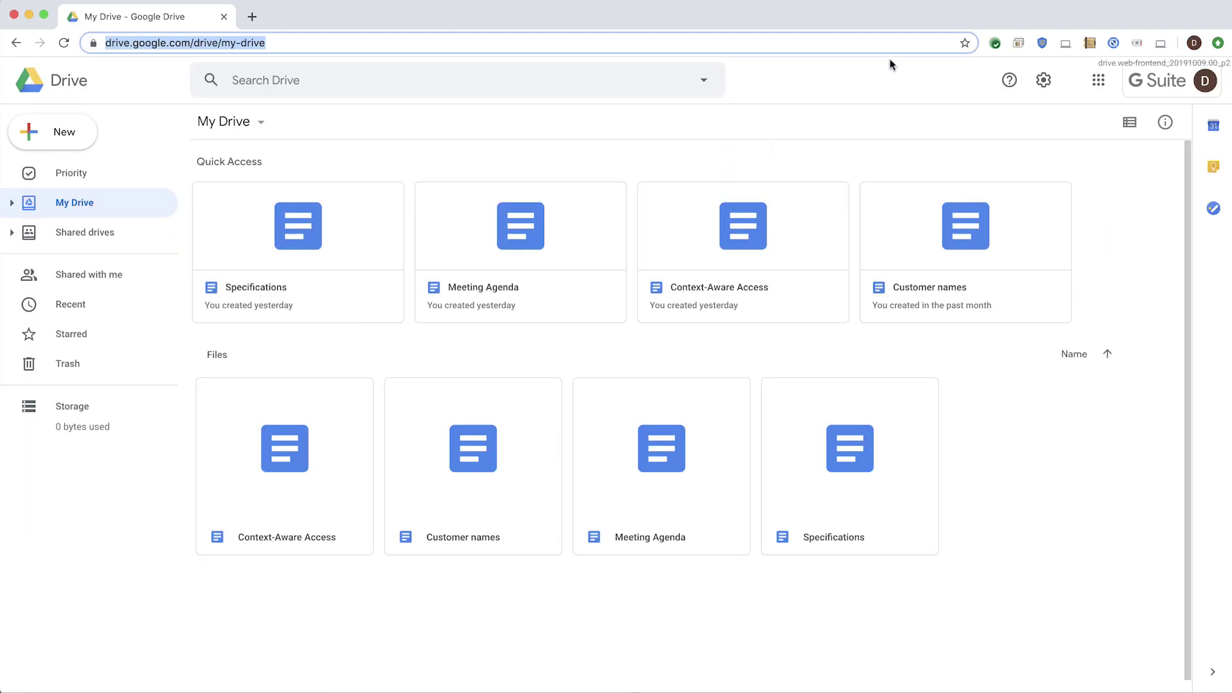
Step: Run an Endpoint Verification Sync Now for this device and close the popup
left_click(1160, 44)
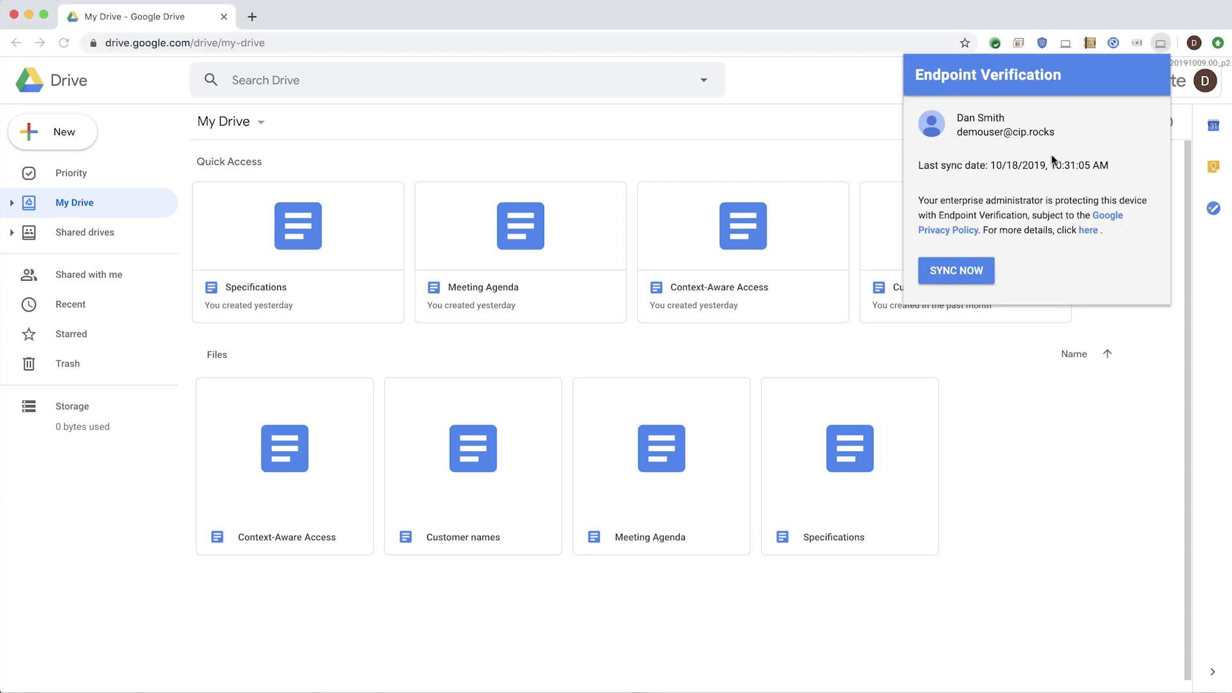
left_click(974, 274)
left_click(610, 23)
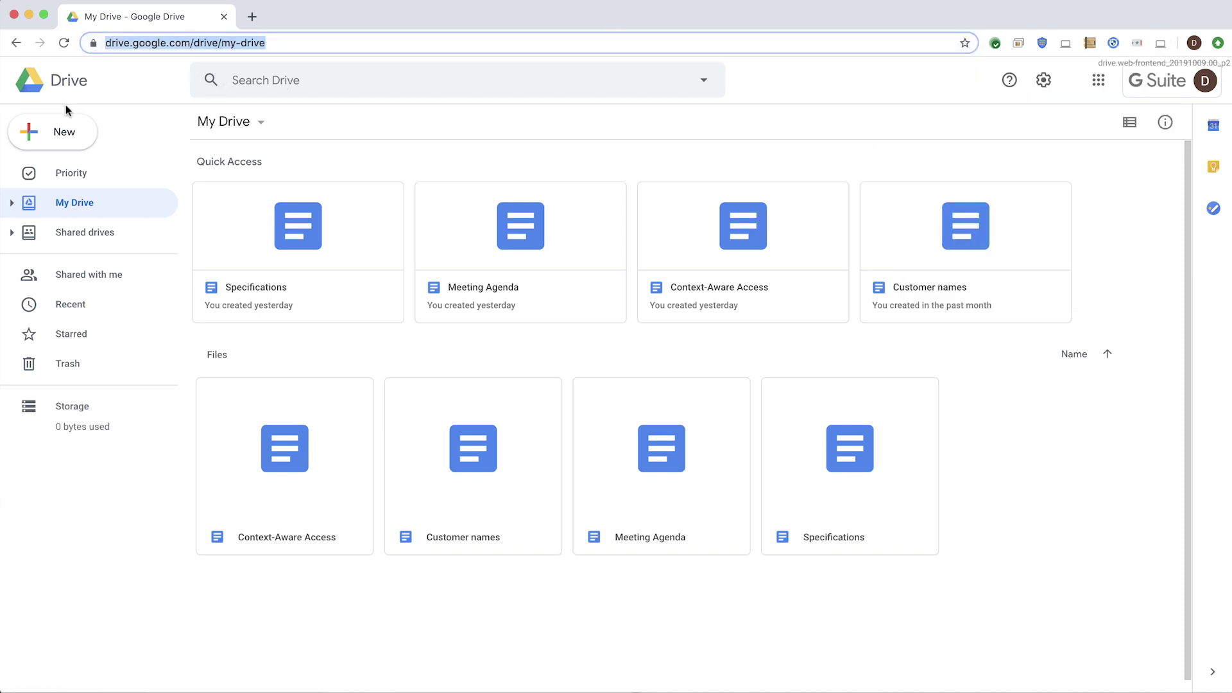
left_click(70, 136)
Step: Create a new Google Docs document from Drive's New menu, landing on Access denied
left_click(69, 136)
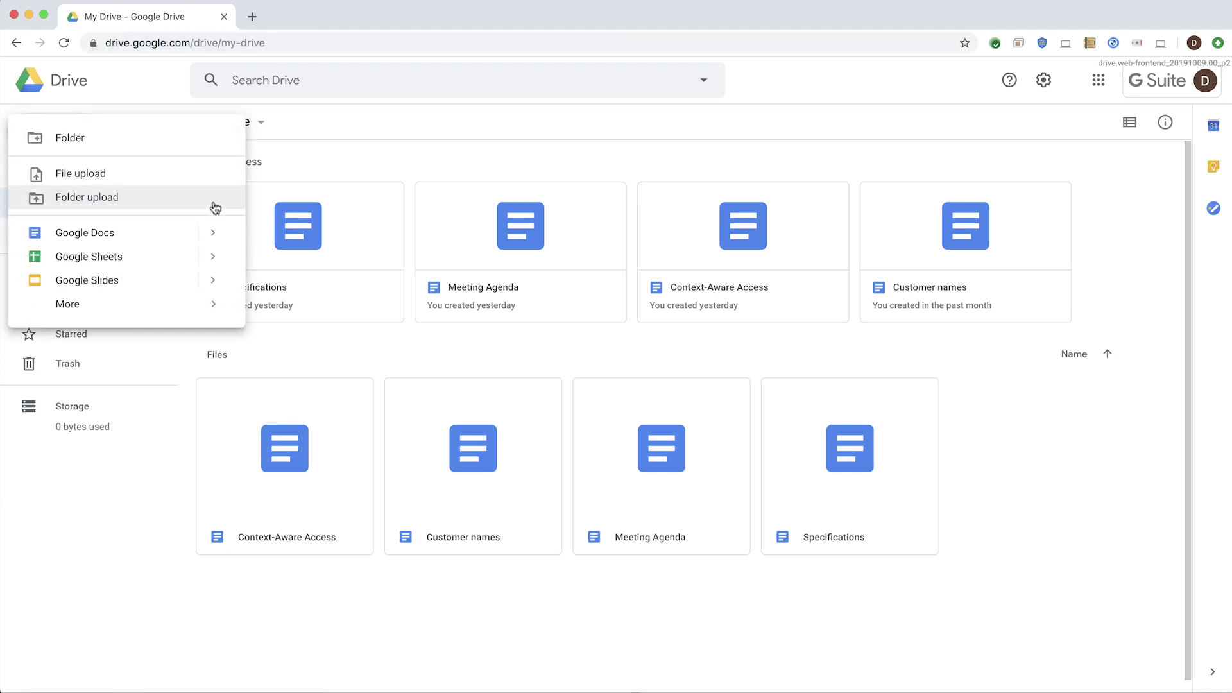
left_click(129, 237)
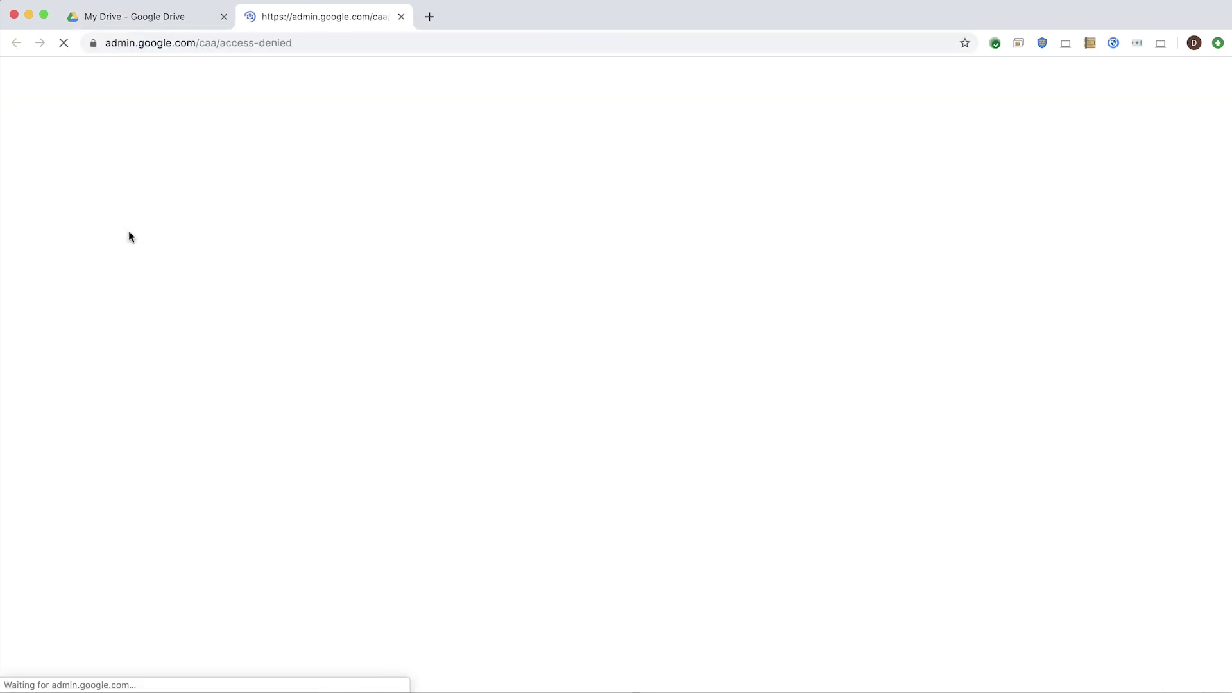